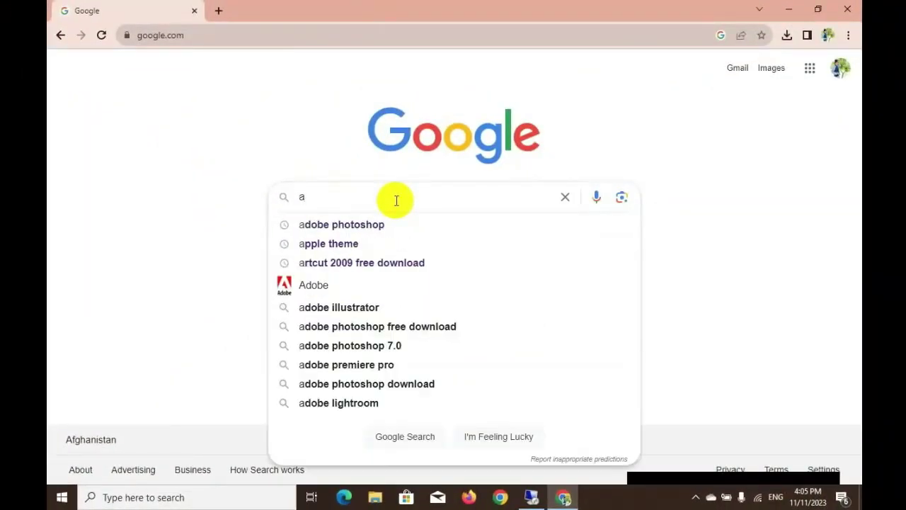
# Search Google for 'autodesk autocad' and scroll to the AutoCAD 2024 free trial result.
pyautogui.write('o')
pyautogui.press('BackSpace')
pyautogui.write('utodesk au')
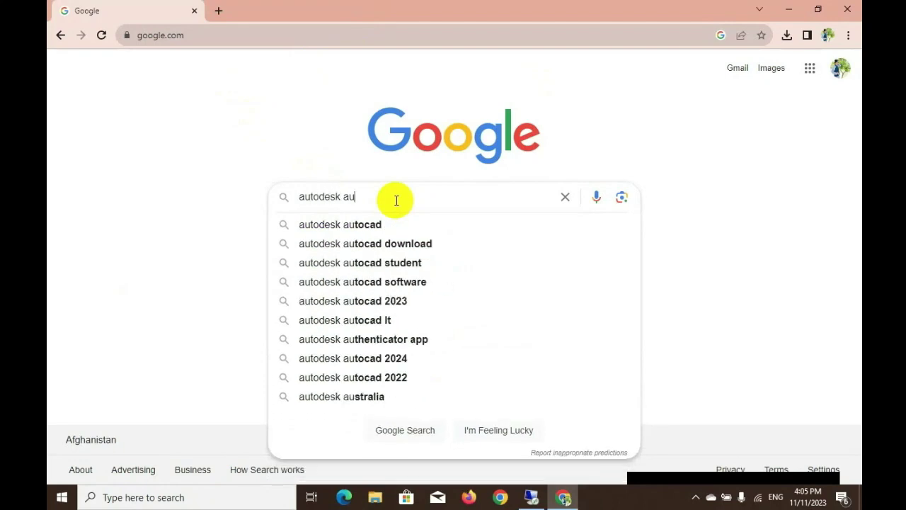
pyautogui.write('tocad')
pyautogui.press('Return')
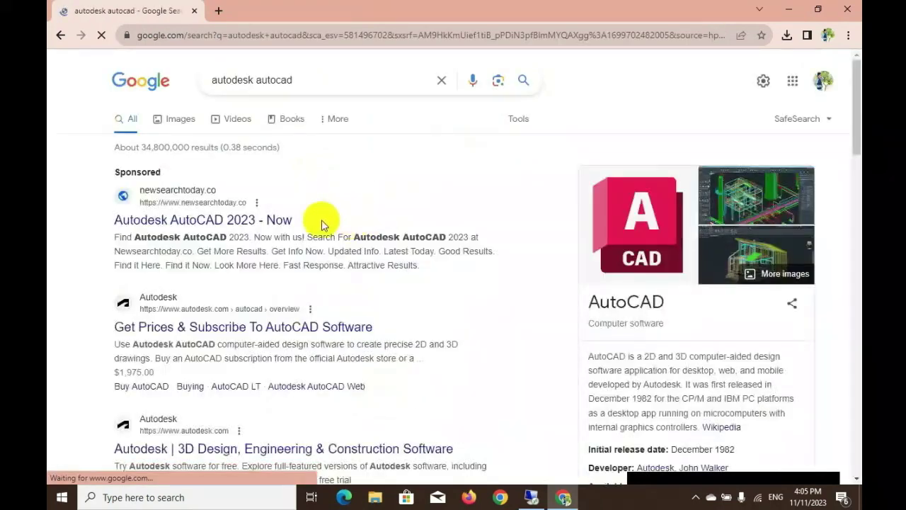
pyautogui.scroll(-3, 156, 339)
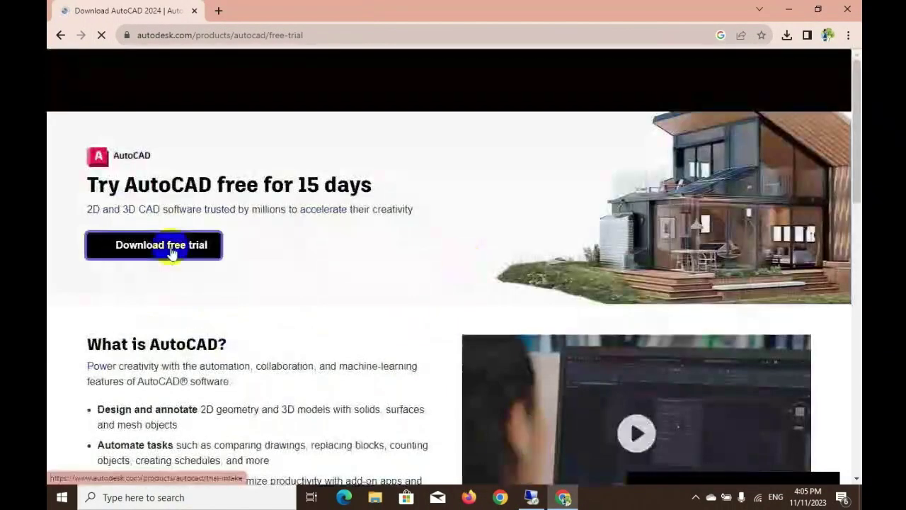
# Start the AutoCAD free trial with Business as the intended use and continue to product selection.
pyautogui.click(170, 249)
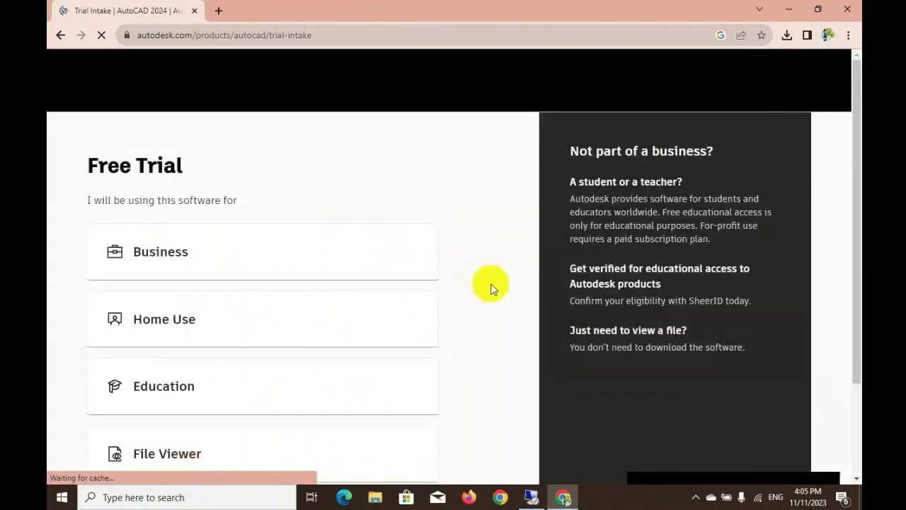
pyautogui.scroll(-1, 283, 293)
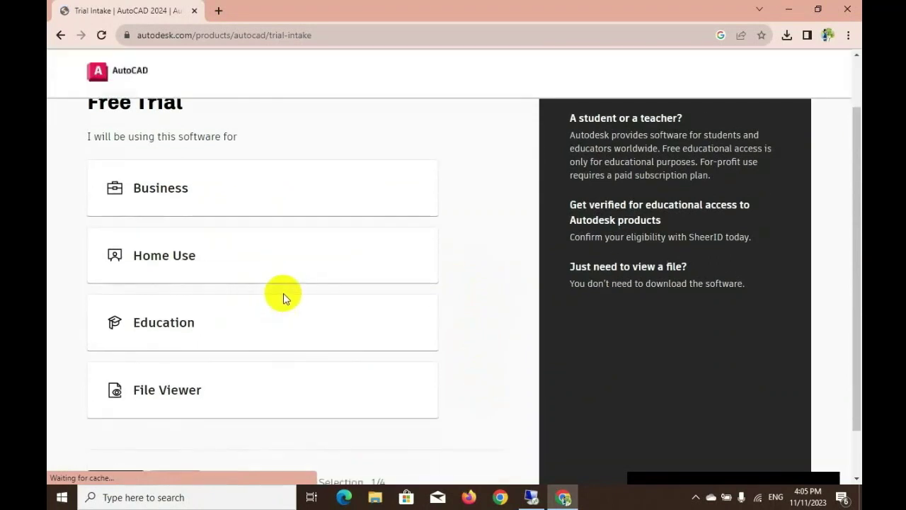
pyautogui.click(162, 324)
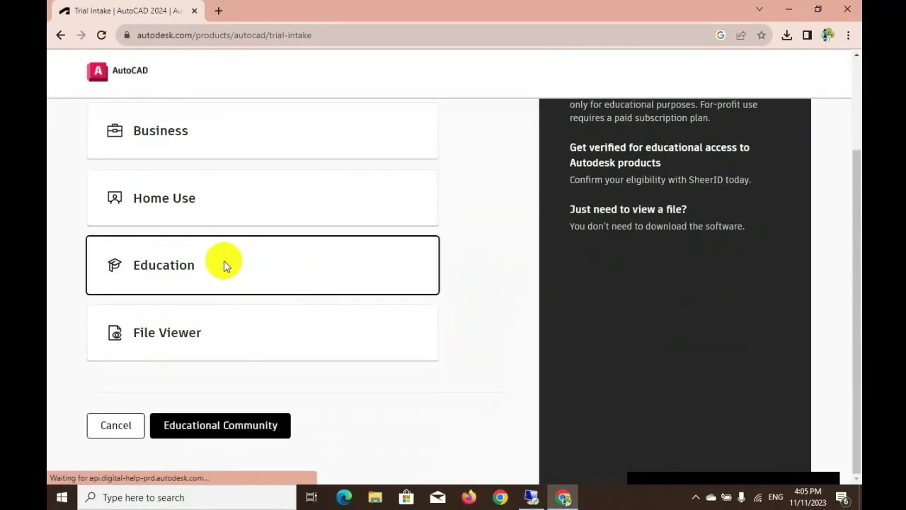
pyautogui.click(194, 142)
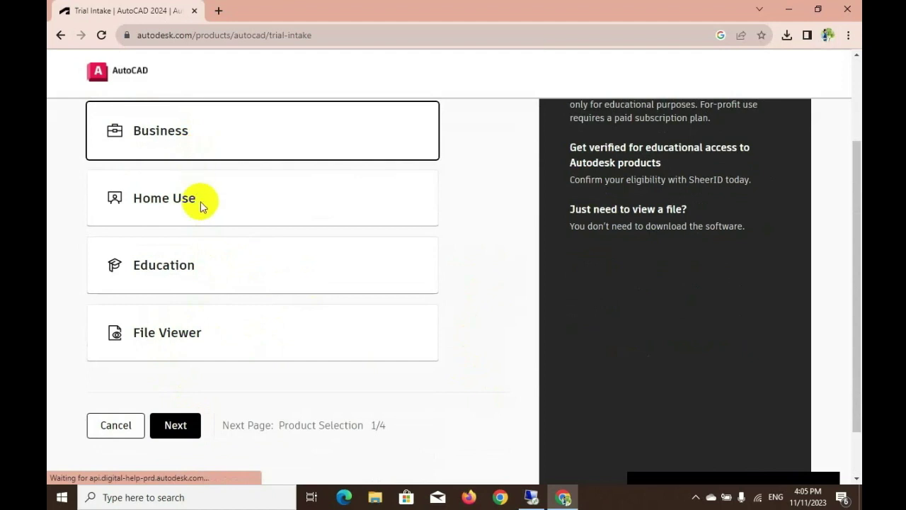
pyautogui.click(177, 427)
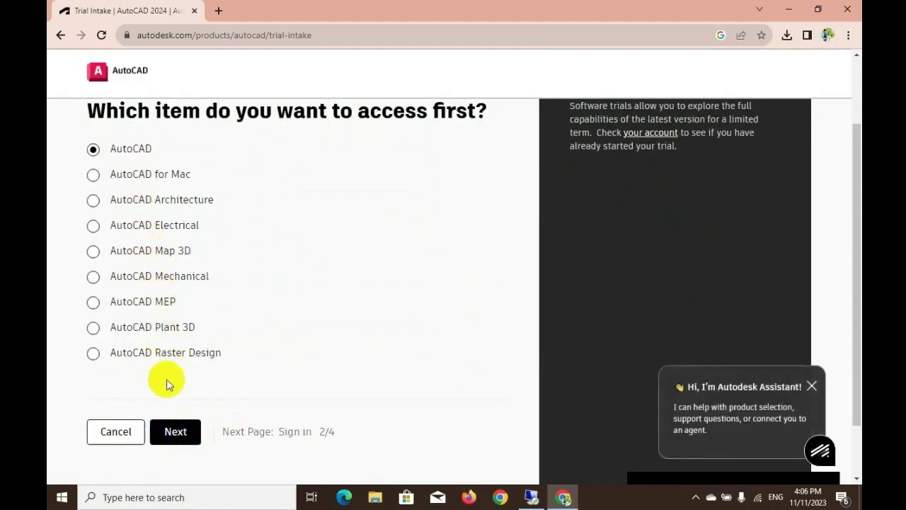
# Proceed with AutoCAD, submit the account e-mail to sign in, then choose to create an account.
pyautogui.click(189, 433)
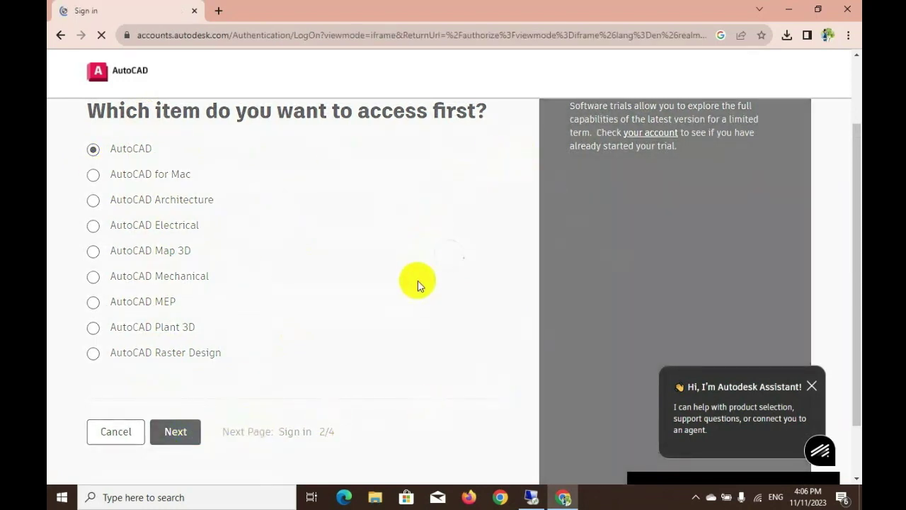
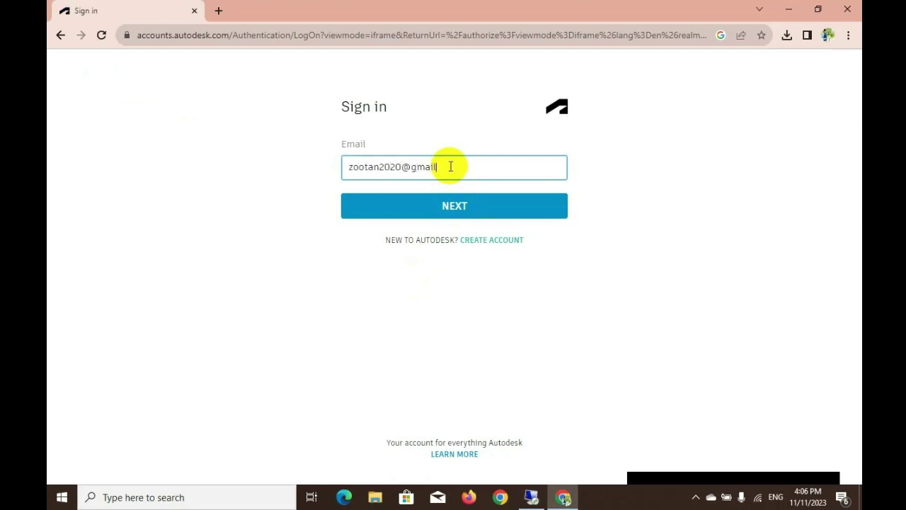
pyautogui.click(446, 205)
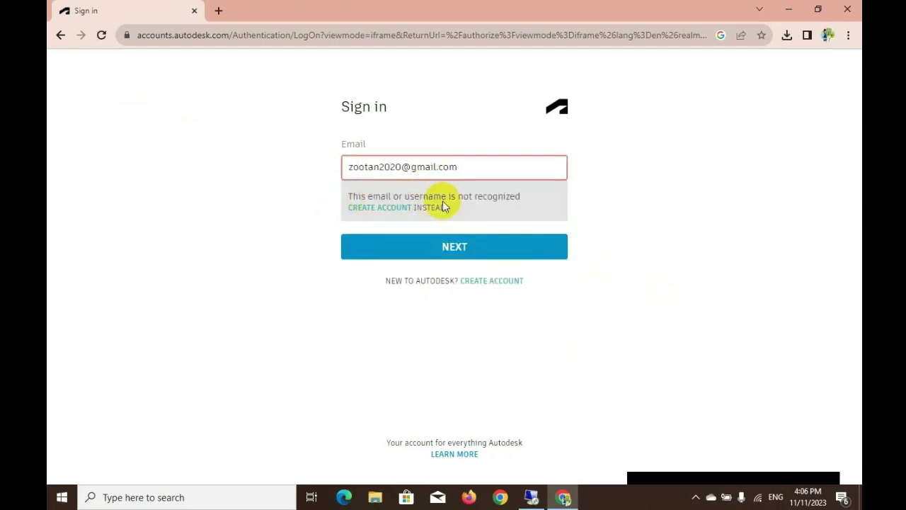
pyautogui.click(493, 287)
# Fill in the first name, last name, and e-mail and its confirmation on the account form.
pyautogui.write('zoo')
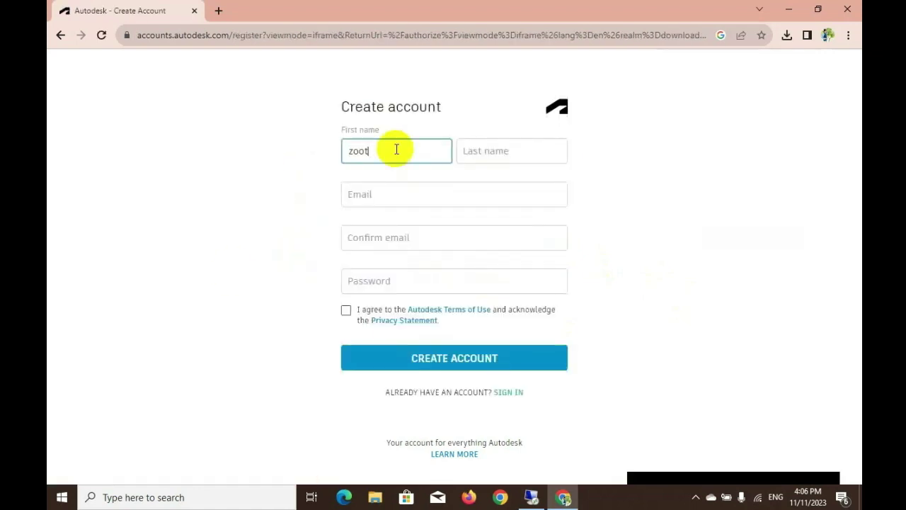
pyautogui.click(483, 147)
pyautogui.write('tan')
pyautogui.click(429, 194)
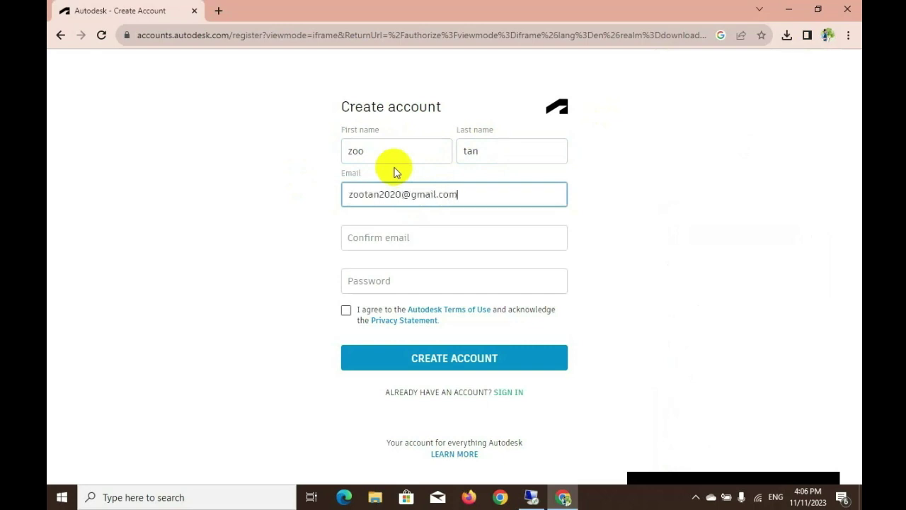
pyautogui.tripleClick(378, 192)
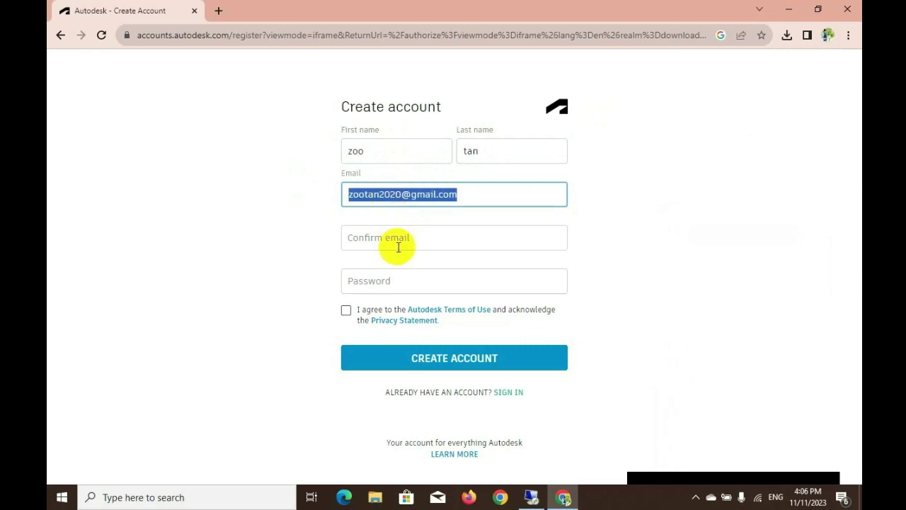
pyautogui.click(395, 243)
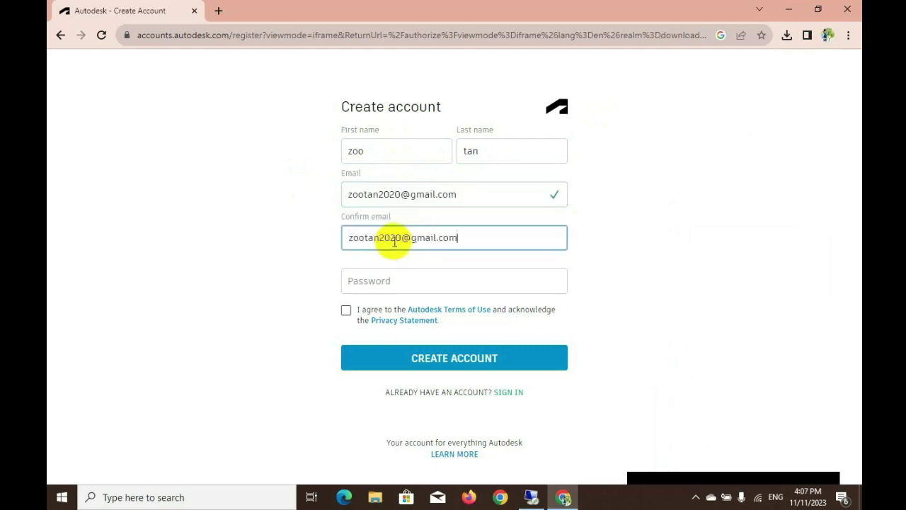
pyautogui.click(471, 289)
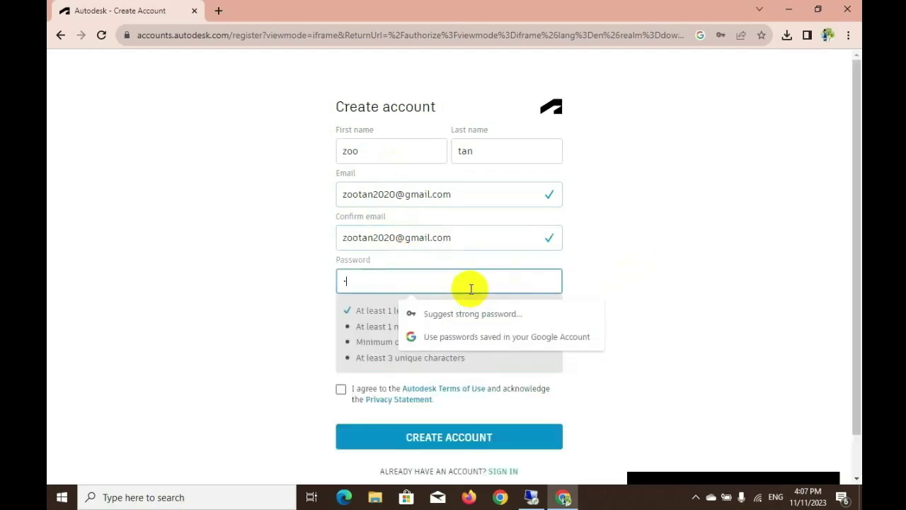
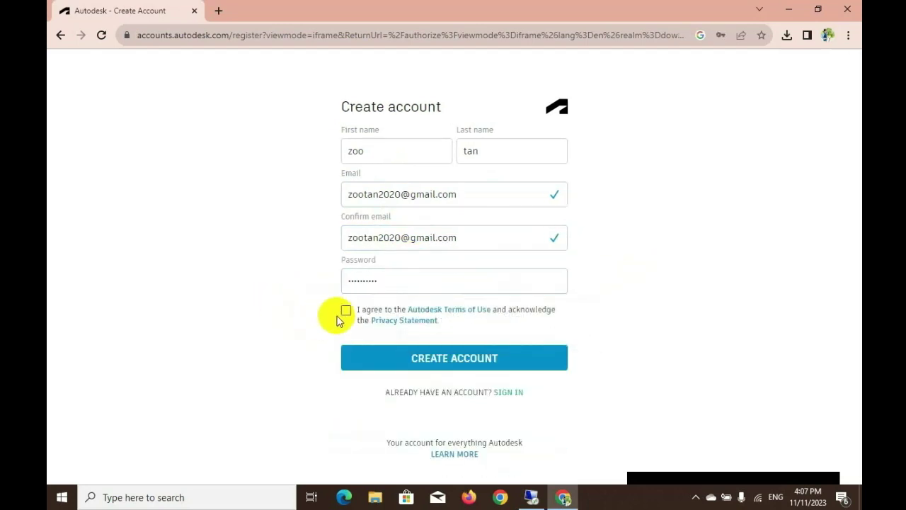
# Set the account password, agree to the terms, create the account and finish setup.
pyautogui.click(346, 311)
pyautogui.click(435, 360)
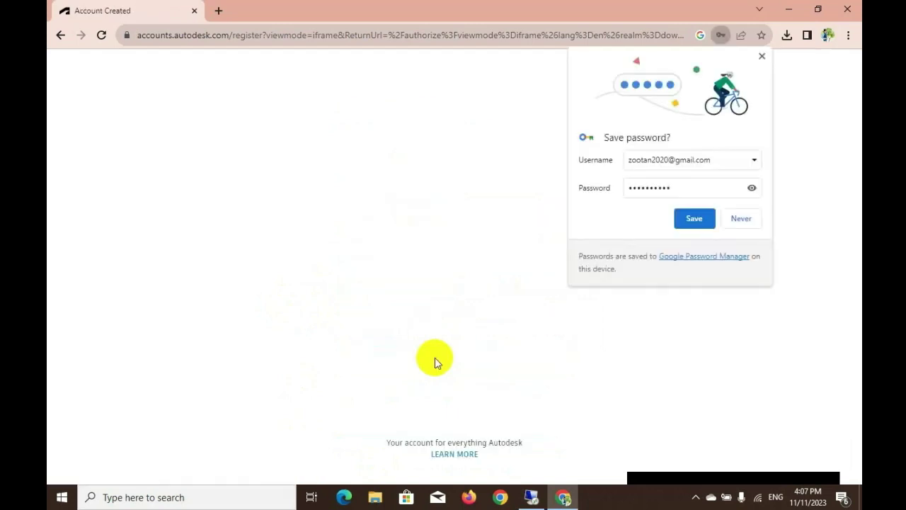
pyautogui.click(749, 219)
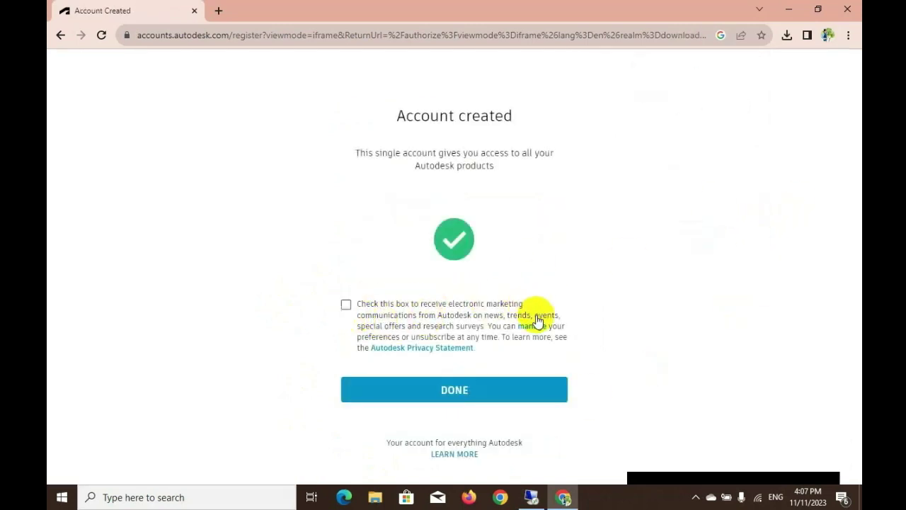
pyautogui.click(452, 386)
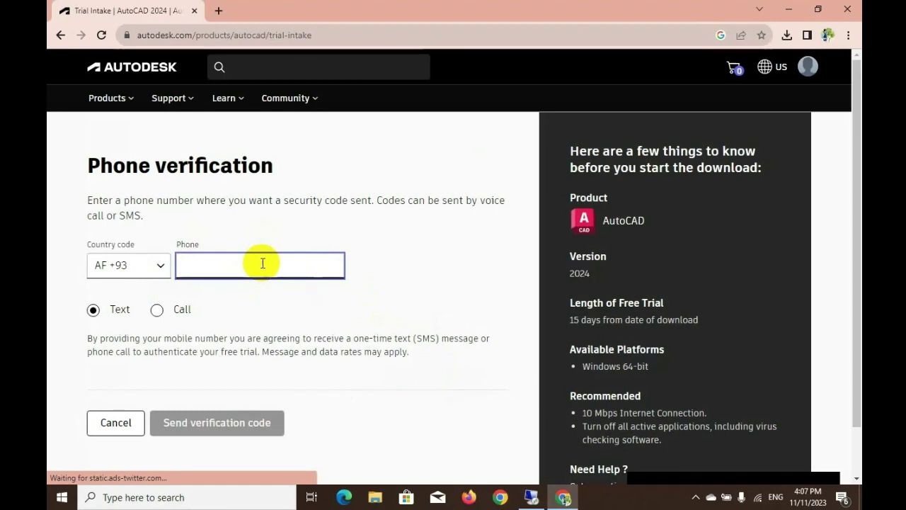
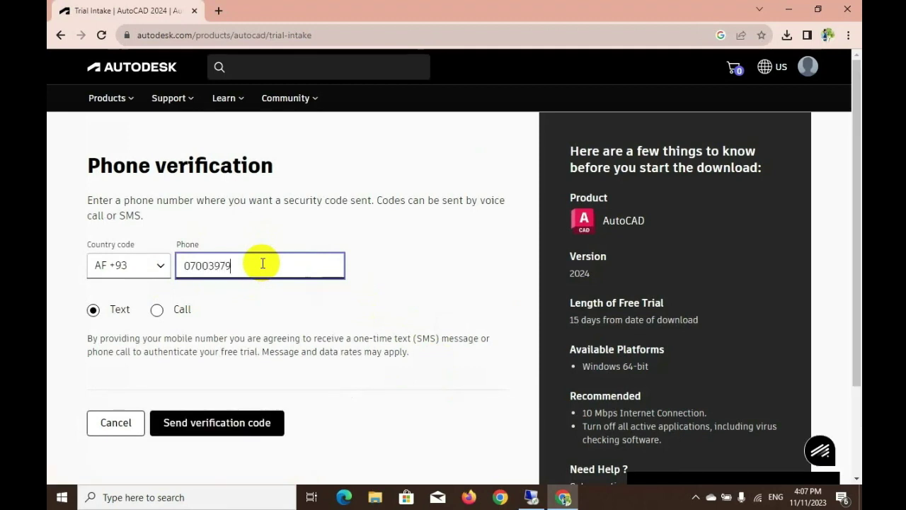
# Enter the phone number with country code AF +93 and request a security code by text.
pyautogui.click(128, 265)
pyautogui.click(126, 188)
pyautogui.click(222, 423)
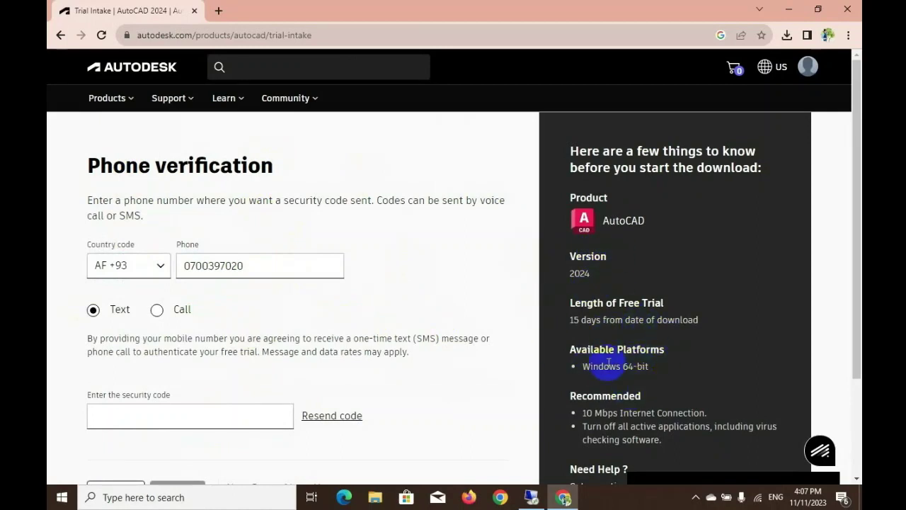
# Enter the received security code and submit it for verification.
pyautogui.scroll(-2, 425, 290)
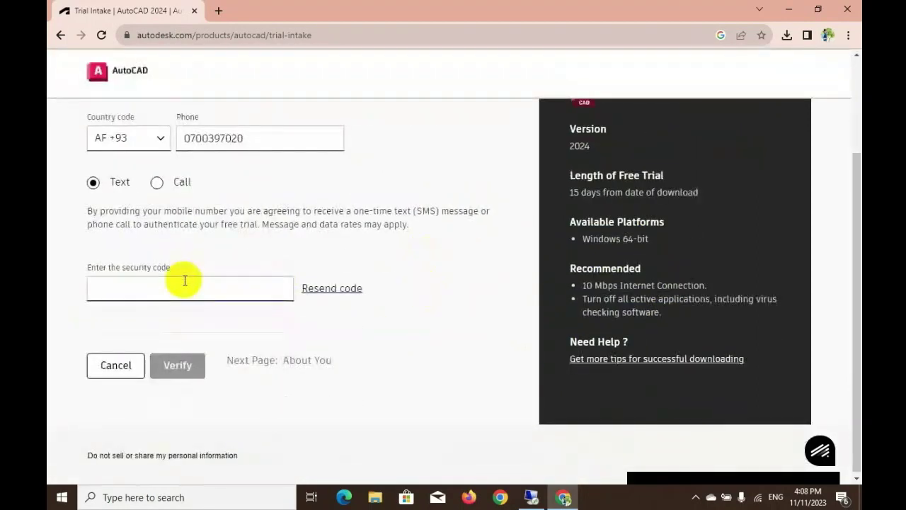
pyautogui.click(185, 281)
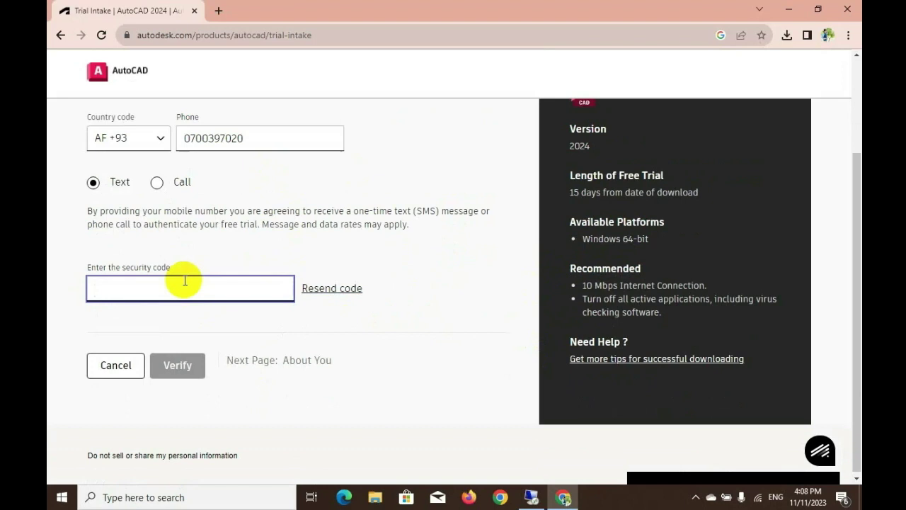
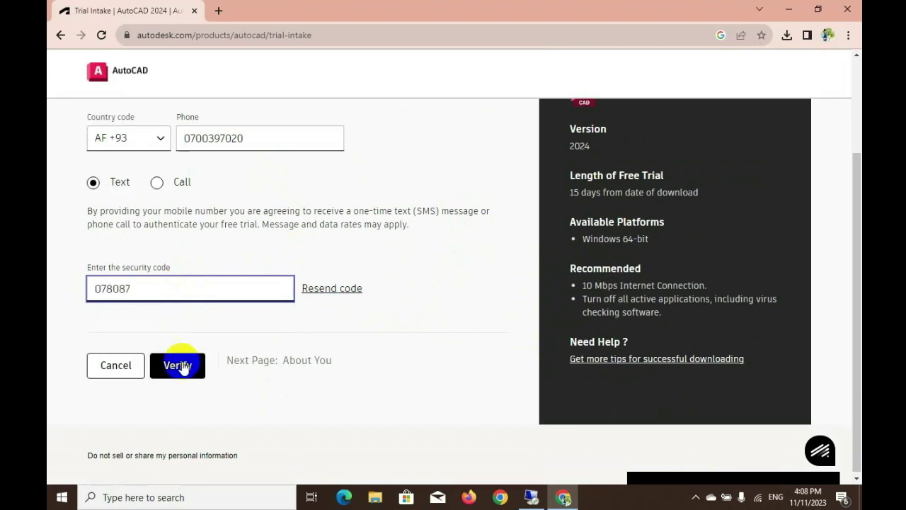
pyautogui.click(185, 367)
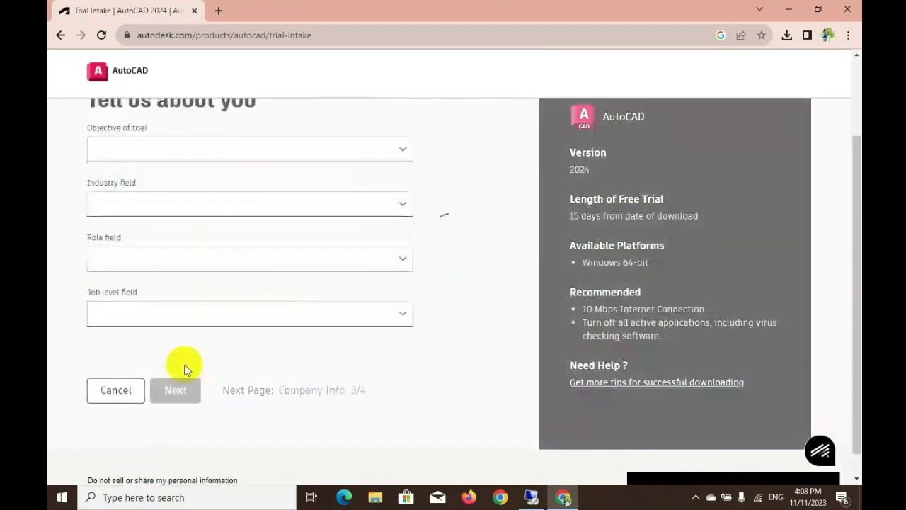
# Set objective to first-time trial, industry Education, role Student (18 Plus), job level Non-manager.
pyautogui.scroll(1, 215, 204)
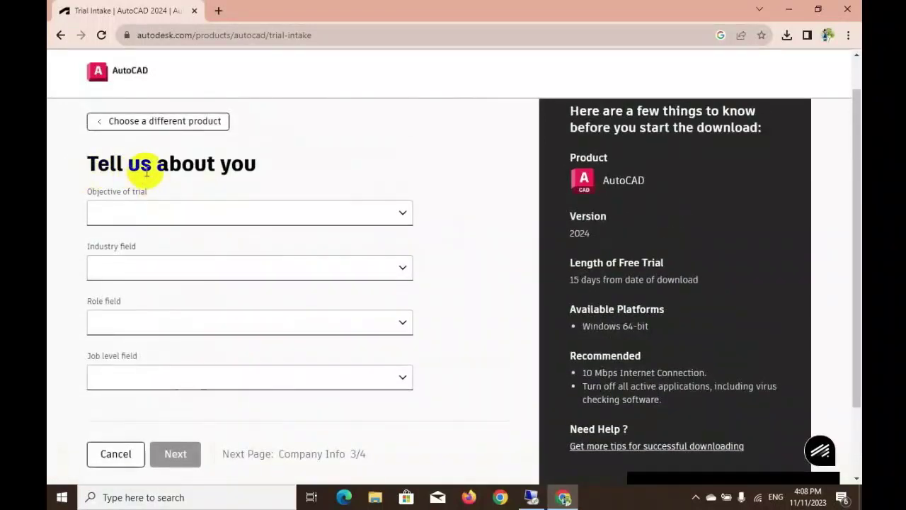
pyautogui.click(190, 211)
pyautogui.click(116, 262)
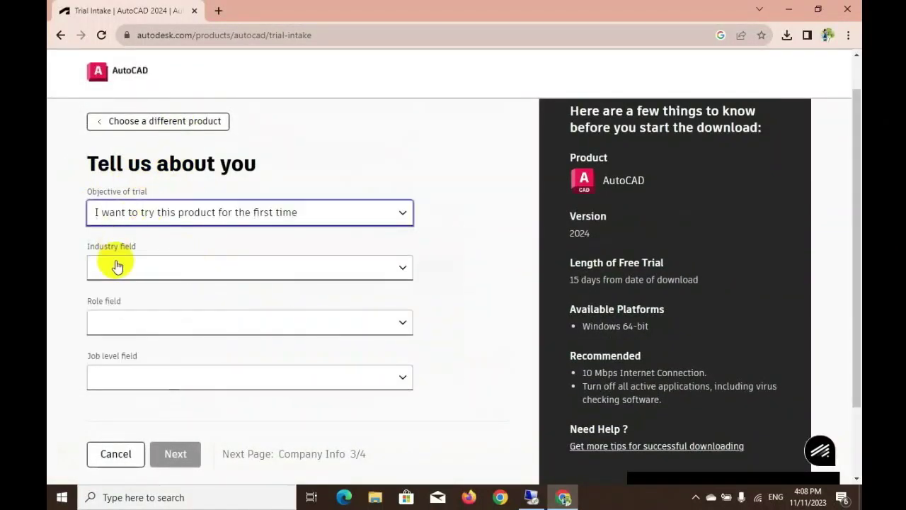
pyautogui.click(115, 267)
pyautogui.click(158, 294)
pyautogui.click(162, 322)
pyautogui.click(132, 410)
pyautogui.click(117, 373)
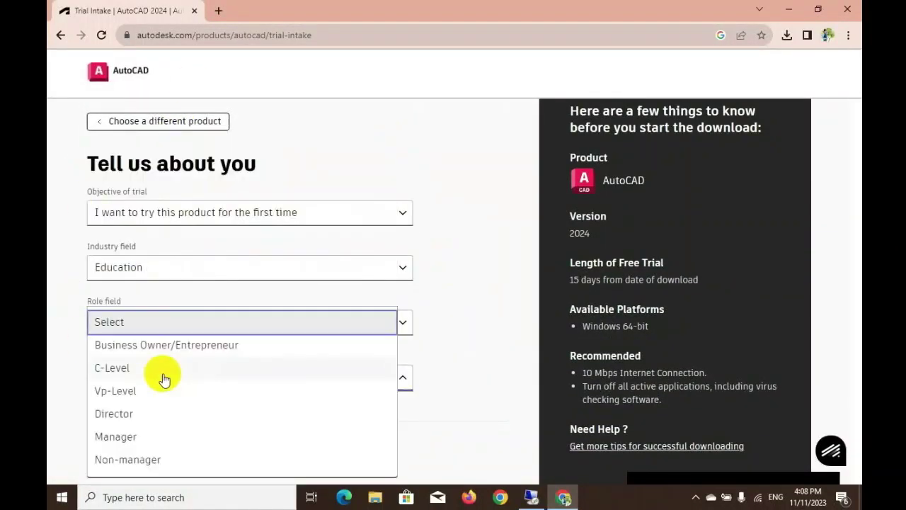
pyautogui.click(159, 459)
# Enter the company name, state/province and postal code, then continue to the Download step.
pyautogui.click(176, 454)
pyautogui.scroll(-1, 340, 227)
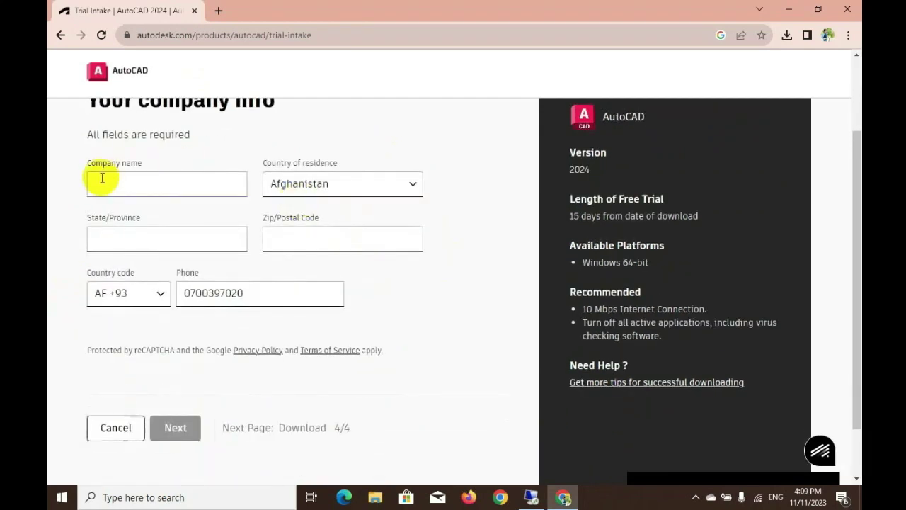
pyautogui.click(117, 185)
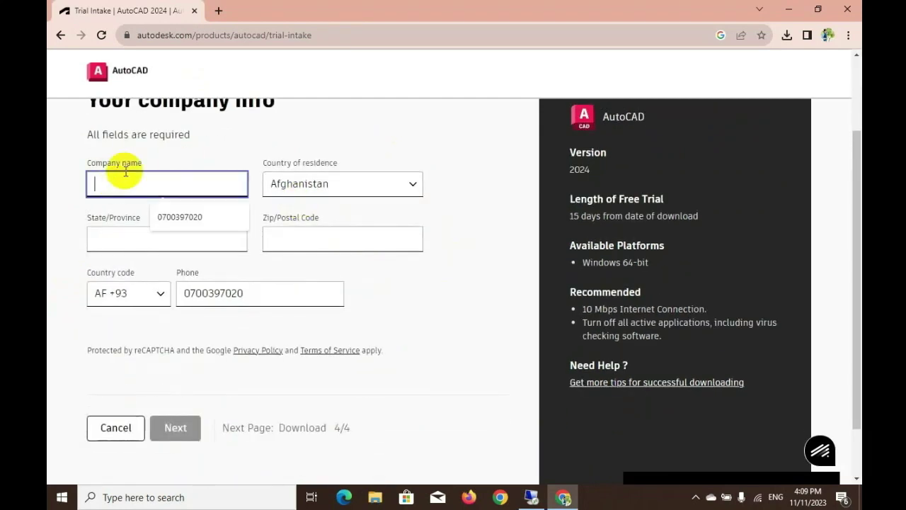
pyautogui.write('R')
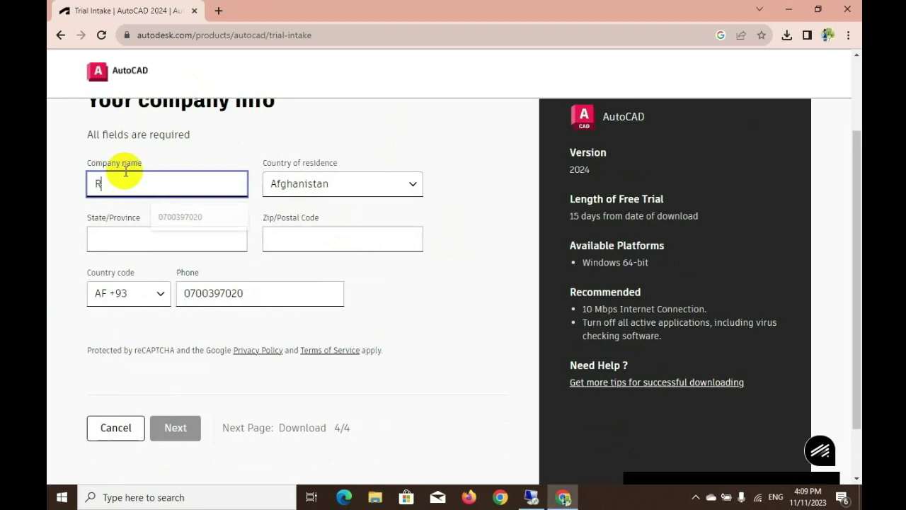
pyautogui.write('ahim-soft')
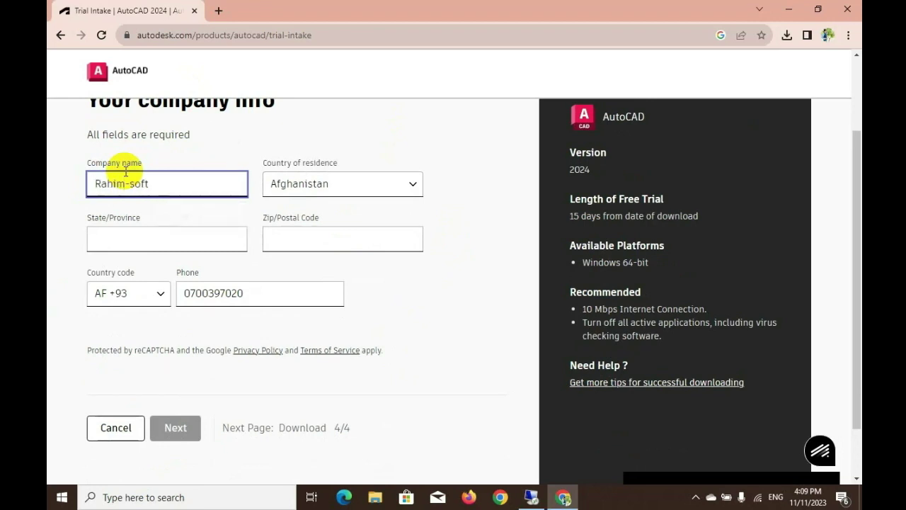
pyautogui.click(165, 237)
pyautogui.write('kandahar')
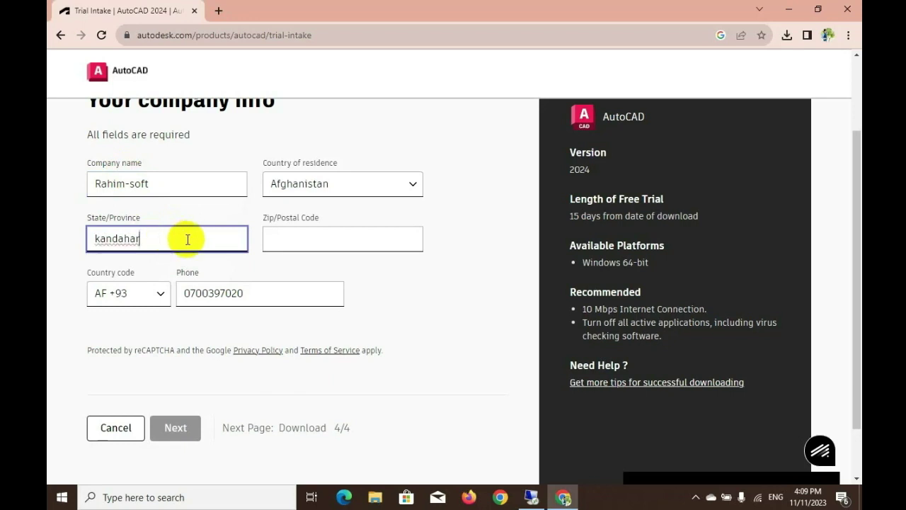
pyautogui.click(340, 243)
pyautogui.write('3801')
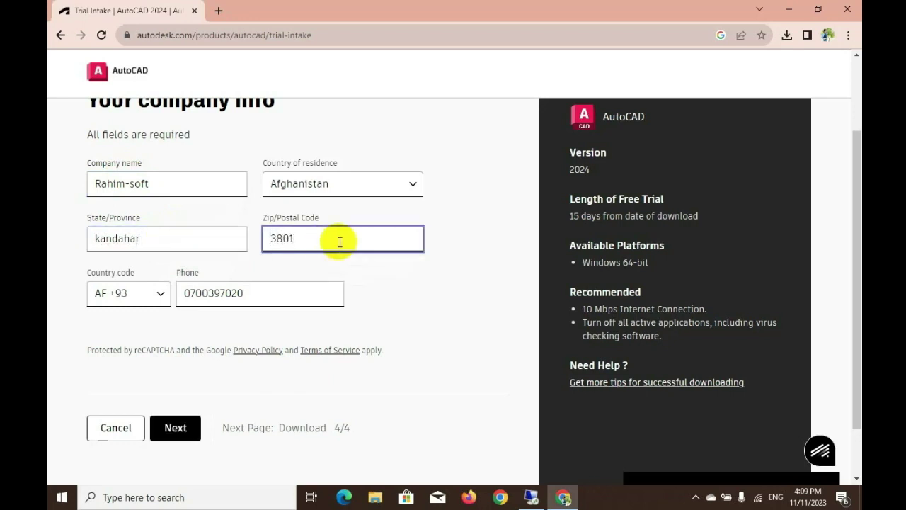
pyautogui.click(177, 430)
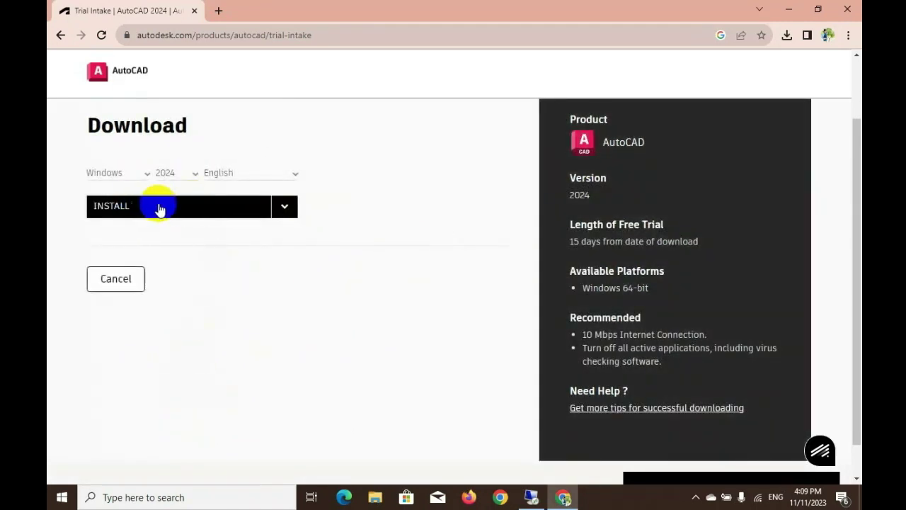
# Request the AutoCAD 2024 installer, accept the terms, and check download progress before minimizing Chrome.
pyautogui.click(159, 208)
pyautogui.click(274, 241)
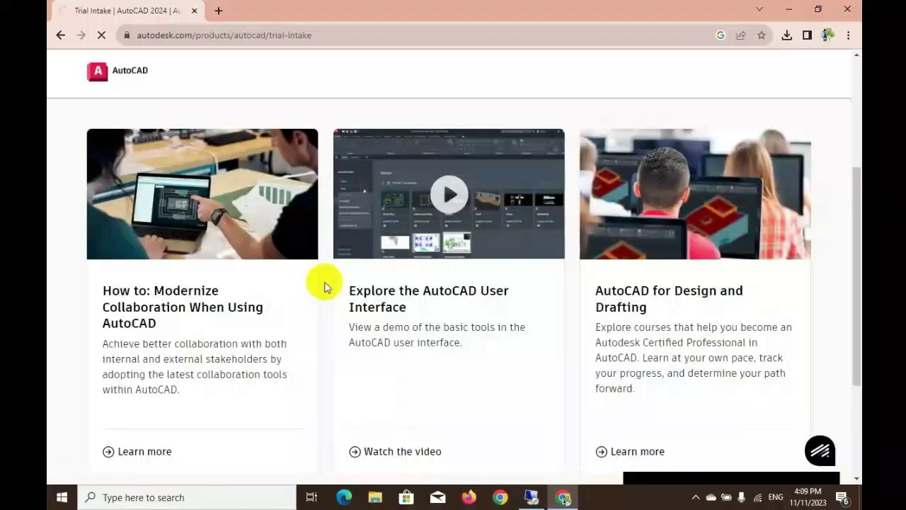
pyautogui.click(786, 35)
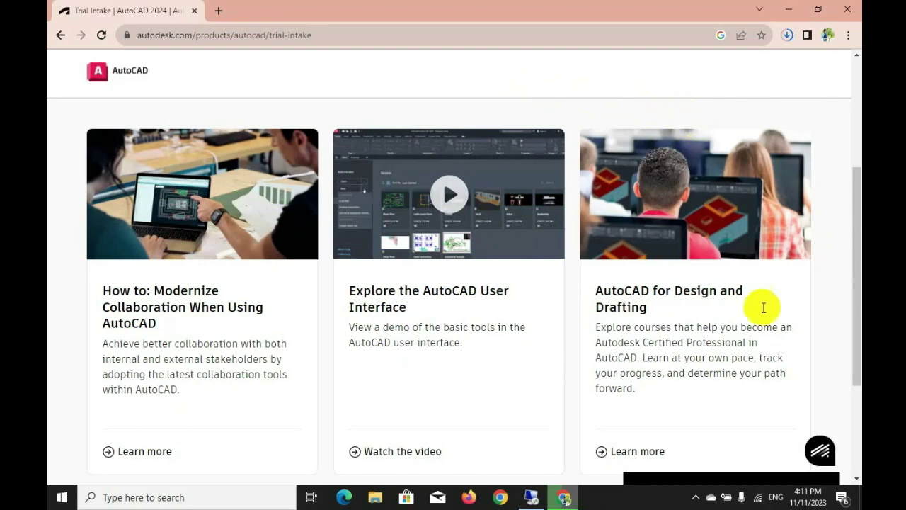
pyautogui.click(835, 487)
pyautogui.click(788, 11)
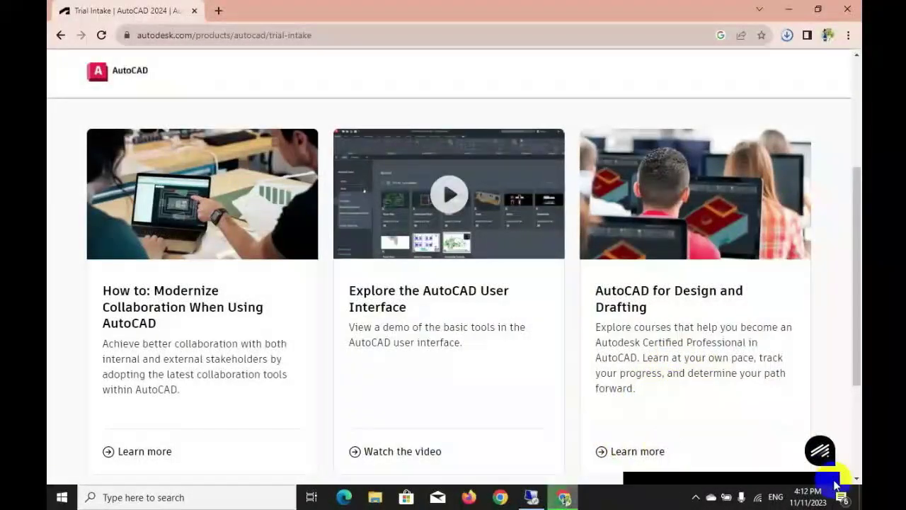
# Show the finished AutoCAD 2024 installer download in its folder from Chrome's downloads list.
pyautogui.click(787, 35)
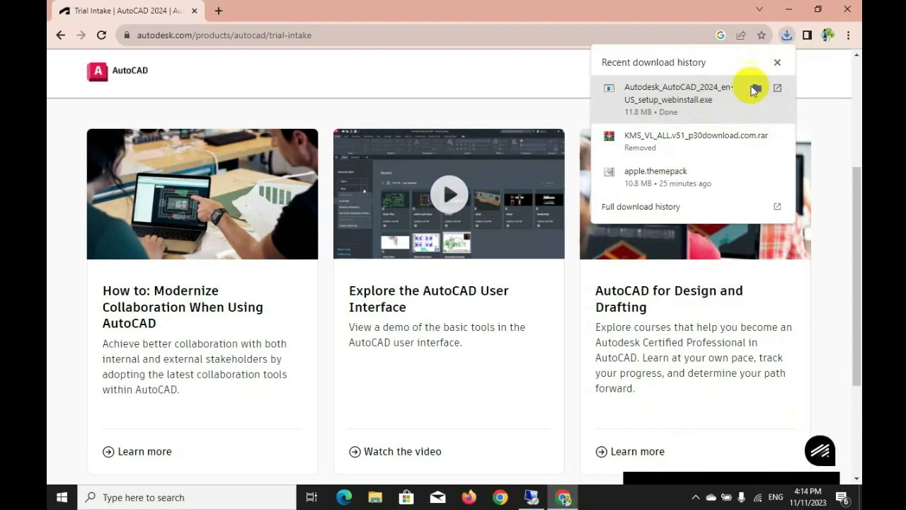
pyautogui.click(809, 73)
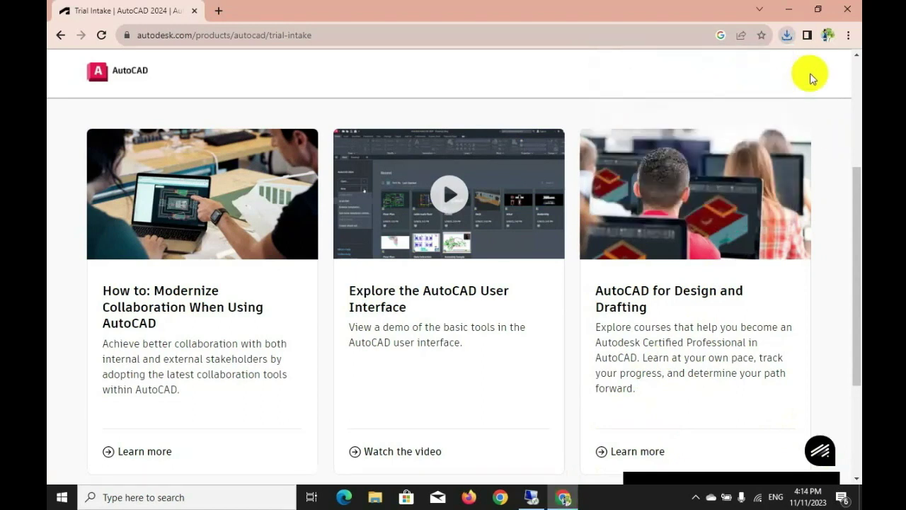
pyautogui.click(784, 36)
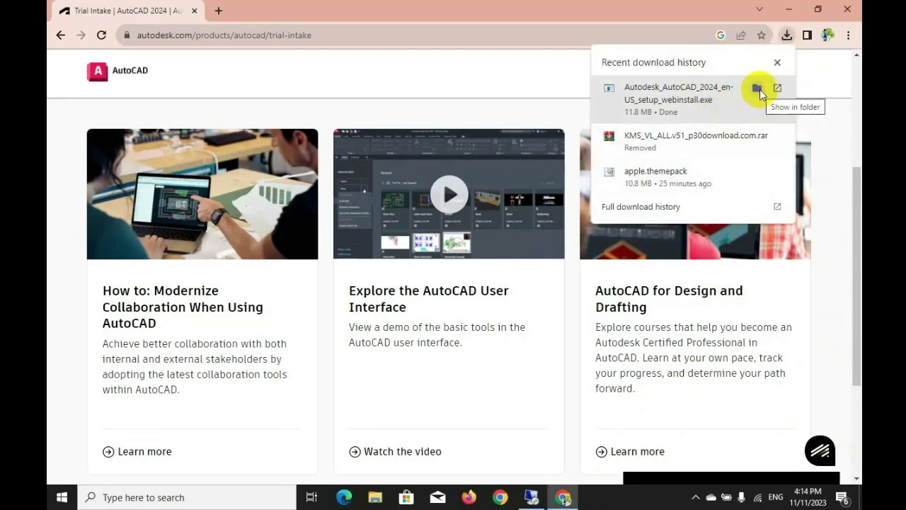
pyautogui.click(760, 89)
pyautogui.click(616, 102)
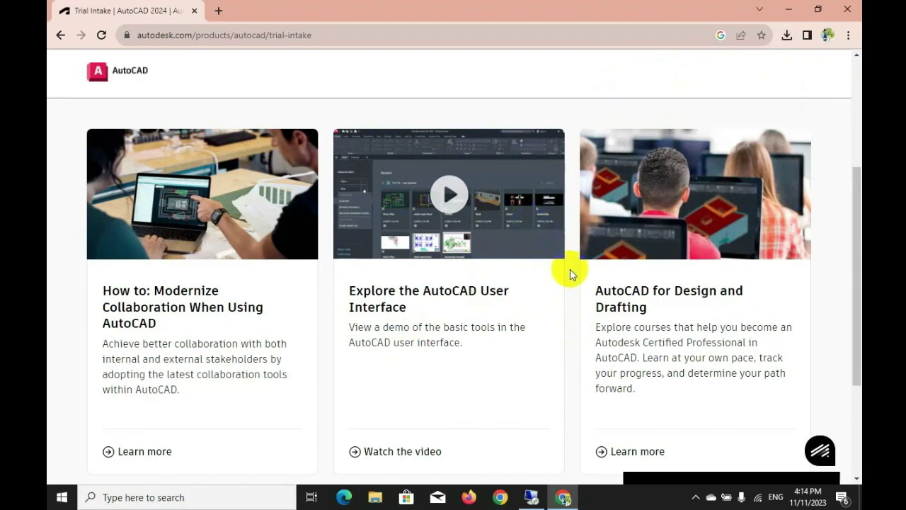
# Refresh the desktop twice and move the installer's preparation window toward the centre.
pyautogui.click(788, 10)
pyautogui.rightClick(621, 132)
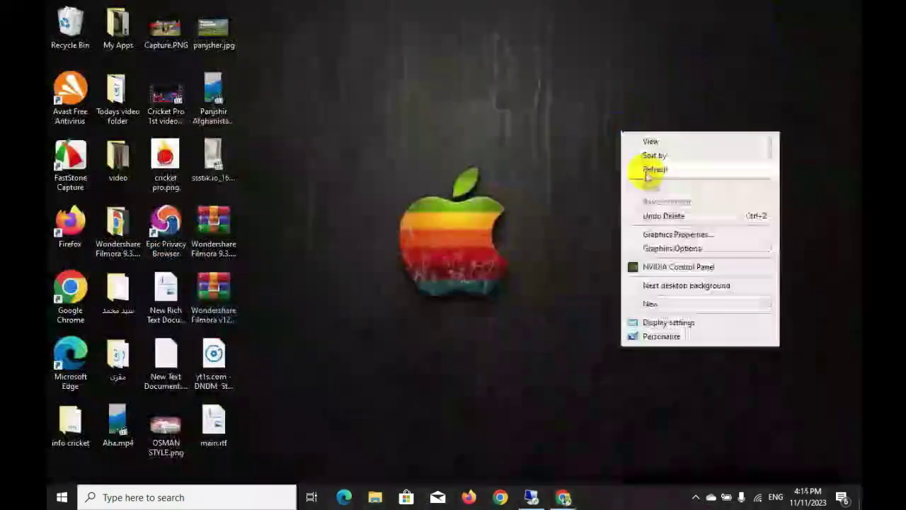
pyautogui.click(646, 177)
pyautogui.rightClick(648, 162)
pyautogui.click(663, 197)
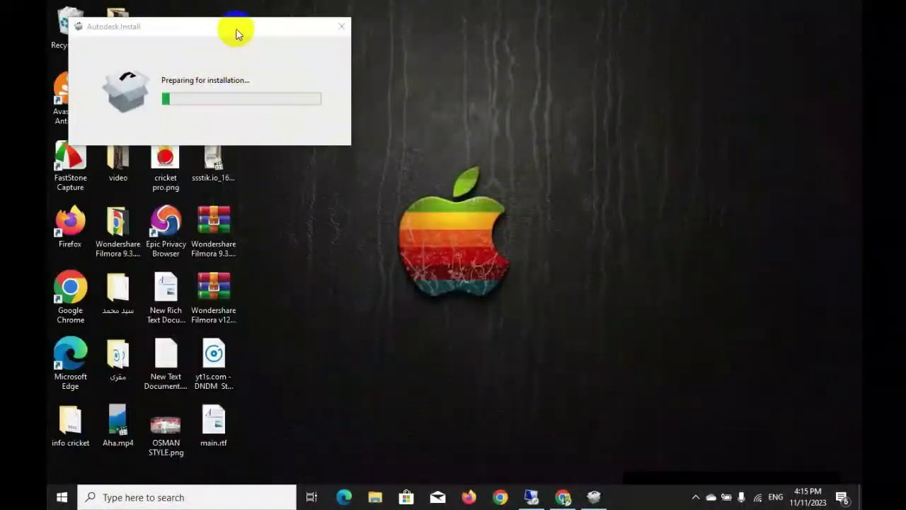
pyautogui.moveTo(238, 34); pyautogui.dragTo(506, 43)
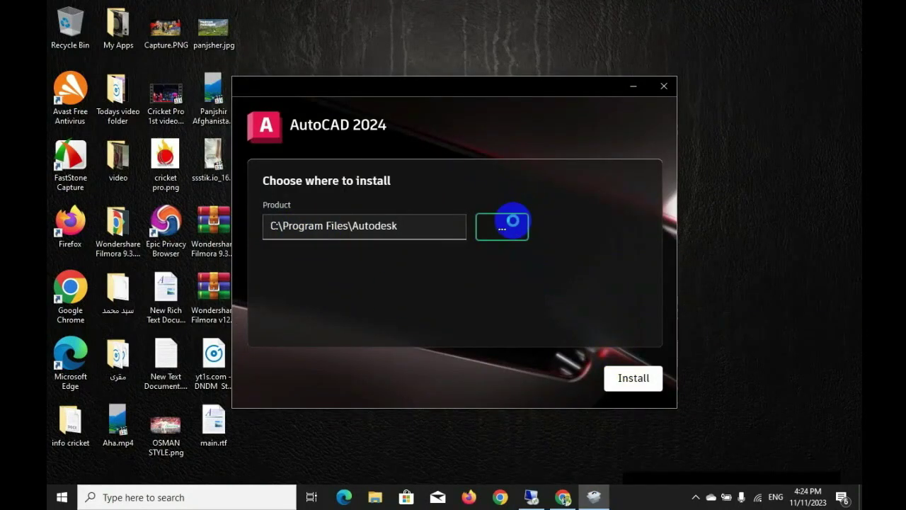
# Keep C:\Program Files\Autodesk as the location and install AutoCAD 2024.
pyautogui.click(513, 221)
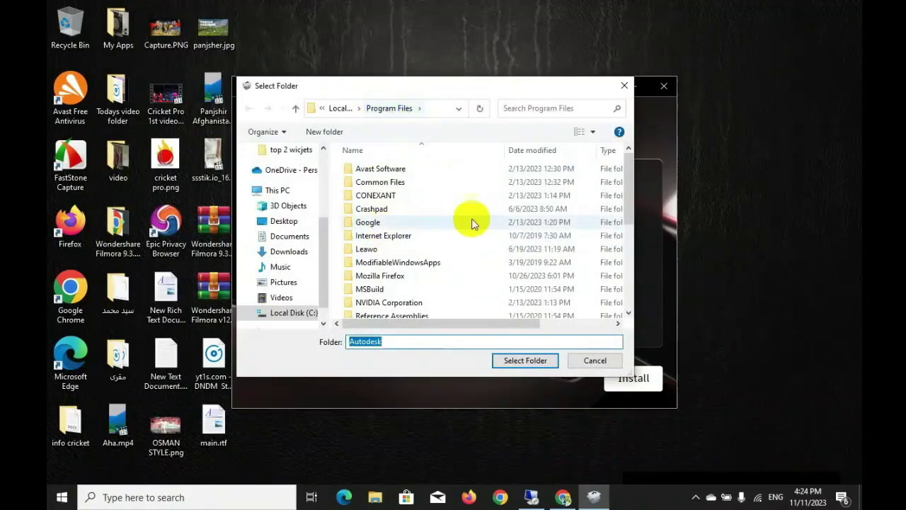
pyautogui.click(577, 361)
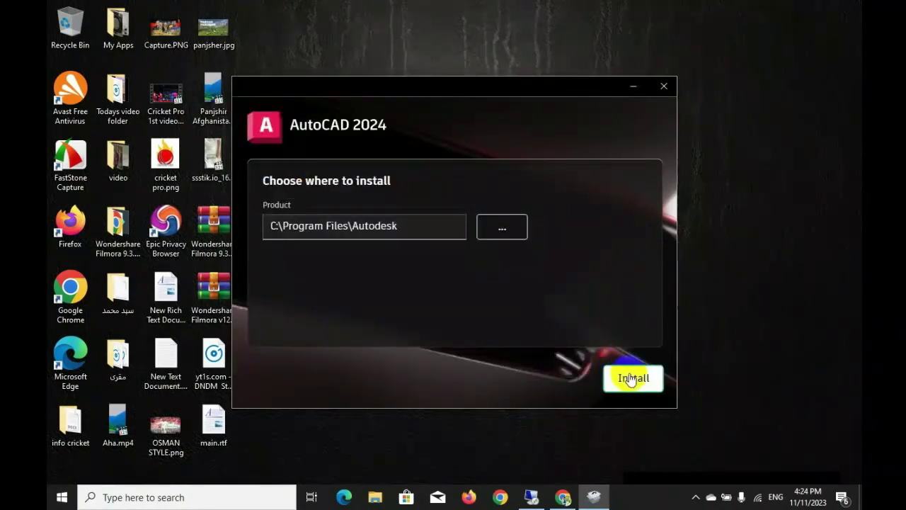
pyautogui.click(630, 378)
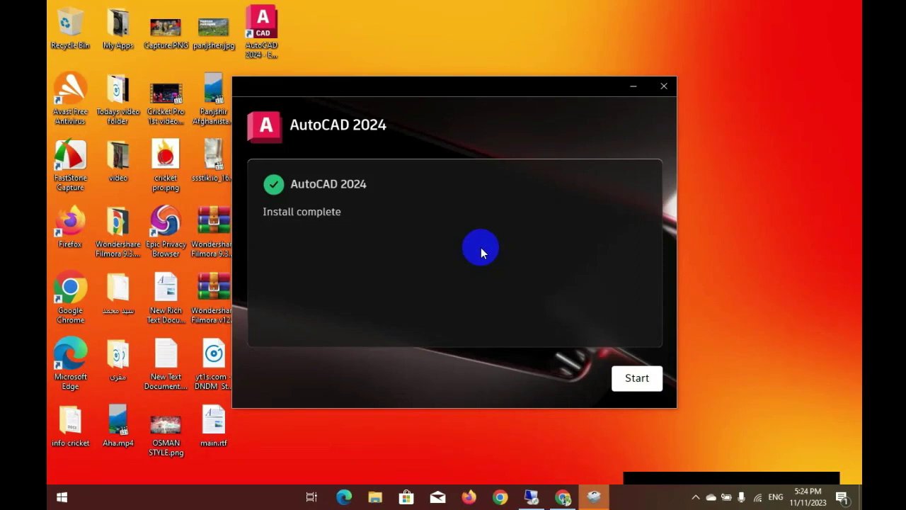
# Launch AutoCAD 2024, choose network licensing, and select the license Server Name field.
pyautogui.click(638, 378)
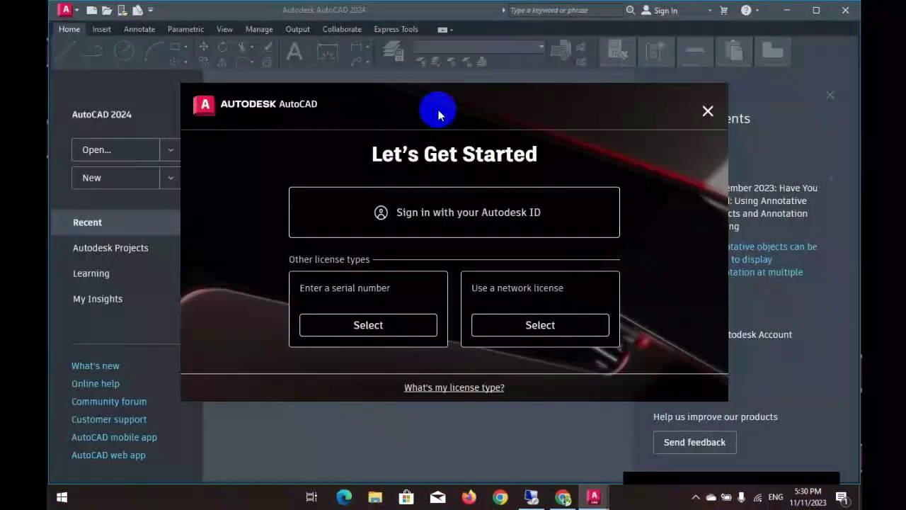
pyautogui.click(540, 325)
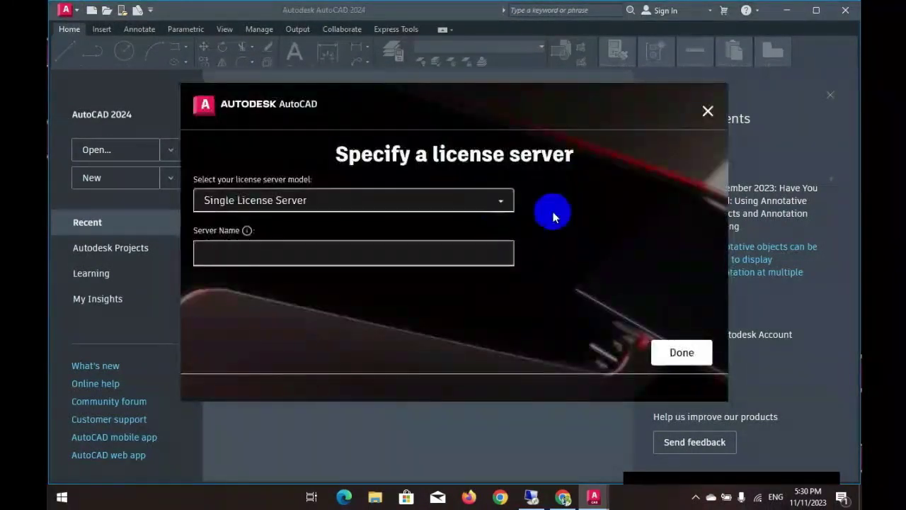
pyautogui.click(433, 256)
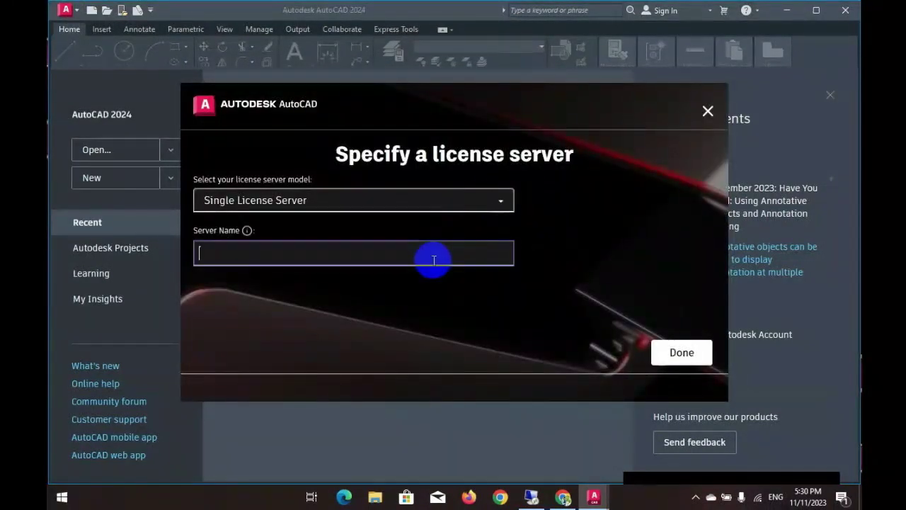